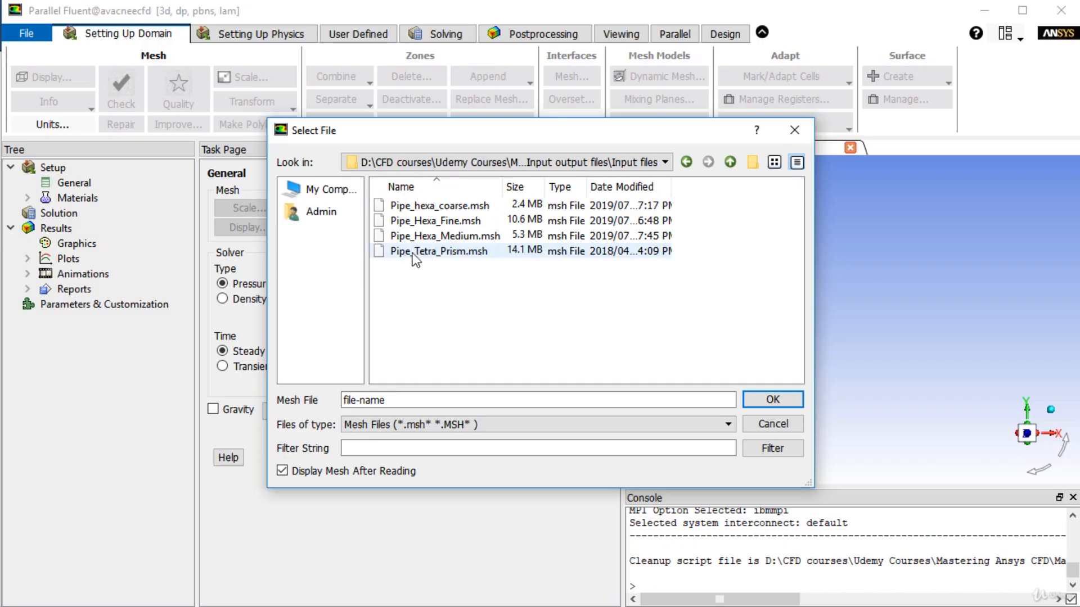
- Read the mesh file Pipe_Tetra_Prism.msh, then open the mesh display settings and widen the graphics area
double_click(444, 253)
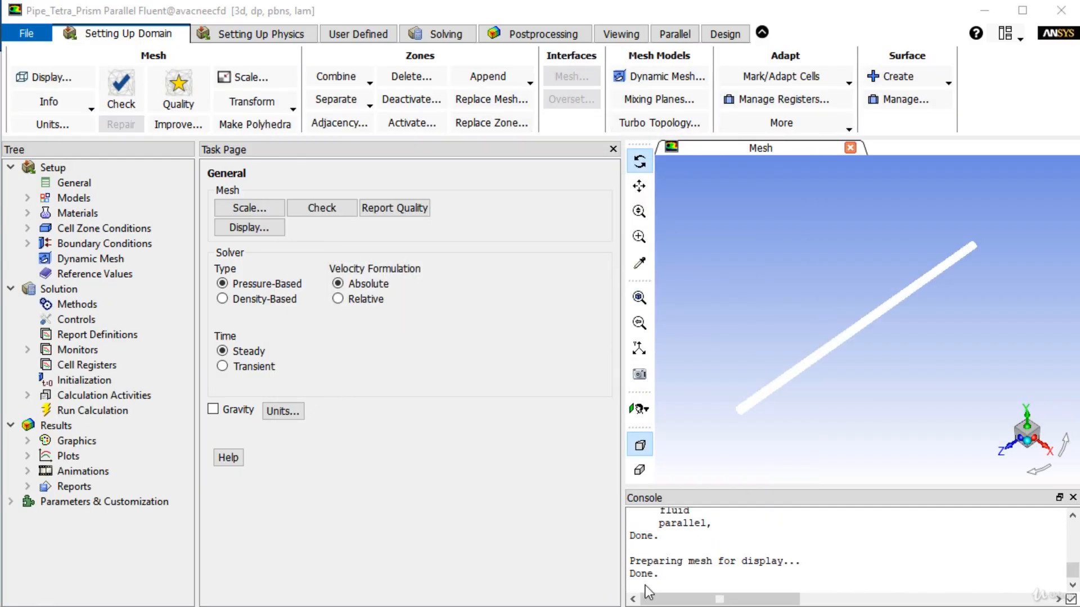
click(49, 79)
click(361, 530)
drag(879, 309, 322, 203)
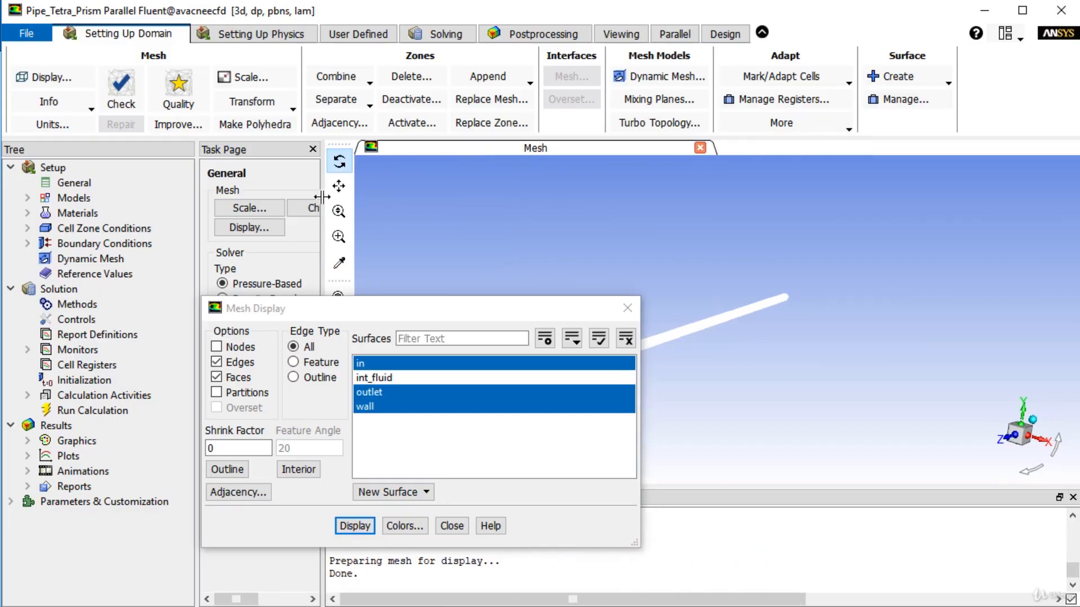
drag(195, 200, 179, 200)
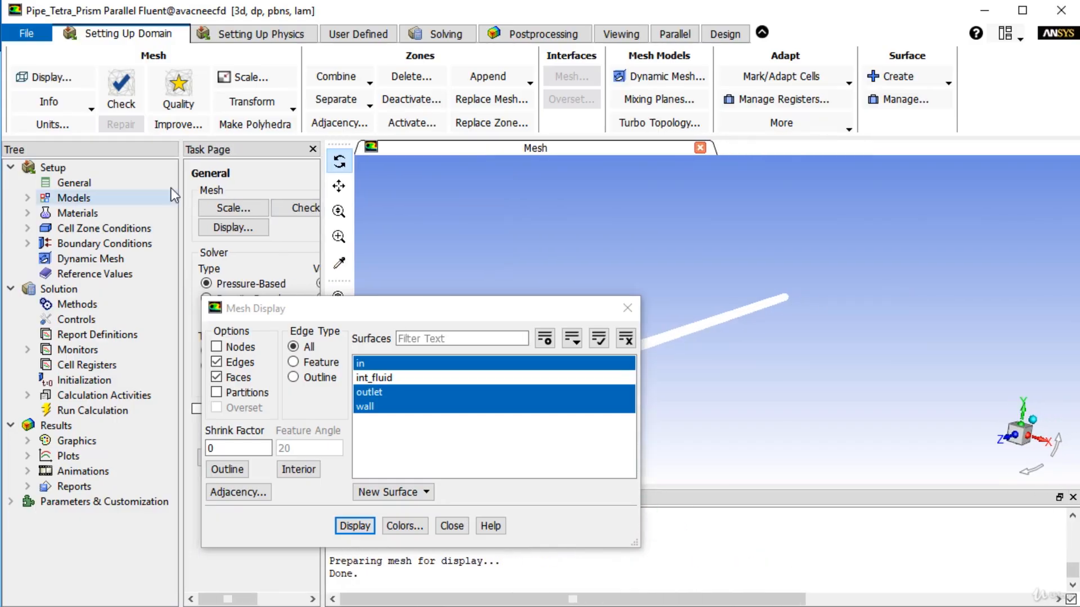
drag(453, 306, 554, 319)
drag(636, 327, 276, 207)
- Examine the pipe's surface mesh and the mesh on its end face up close
middle_drag(630, 243, 819, 363)
middle_drag(688, 293, 824, 372)
drag(717, 344, 782, 315)
middle_drag(584, 281, 751, 403)
drag(756, 306, 599, 332)
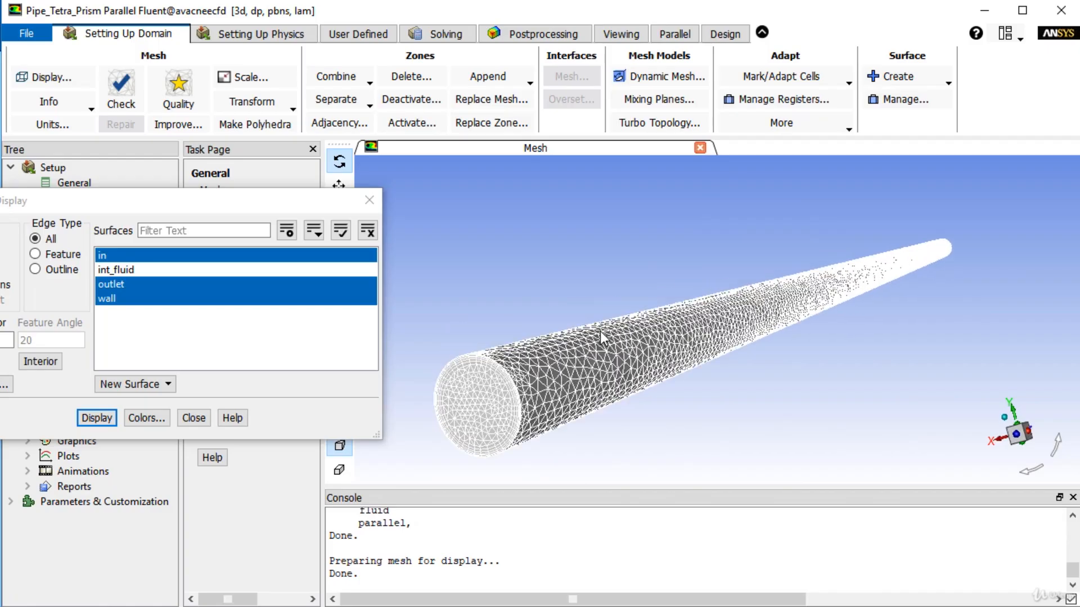
middle_drag(456, 324, 619, 332)
middle_drag(697, 250, 984, 404)
drag(670, 245, 636, 281)
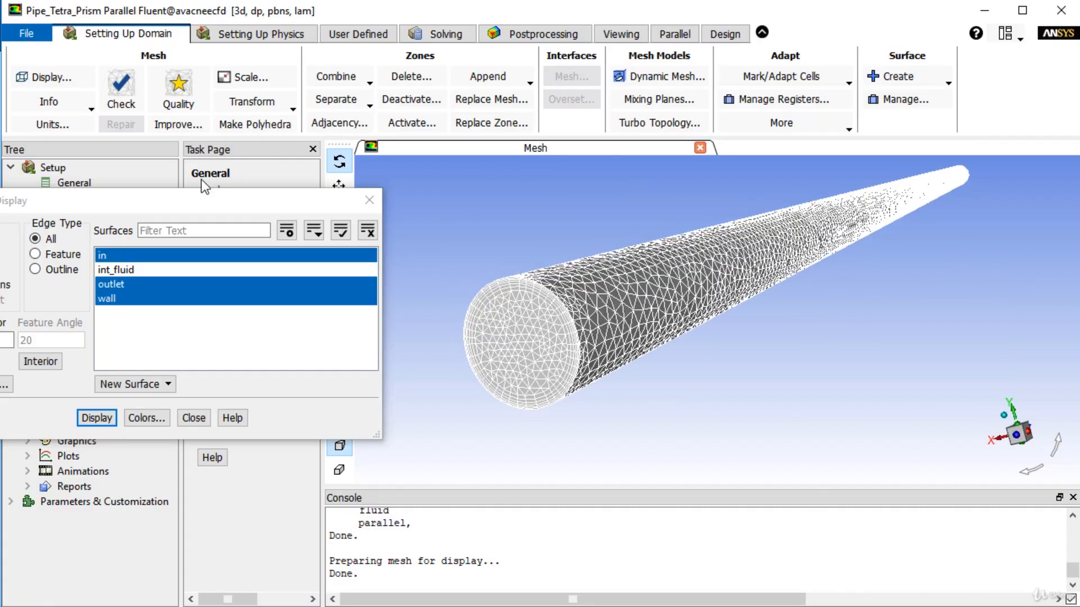
- Change the boundary type of the zone "in" to velocity-inlet, keeping its default inlet settings
drag(213, 199, 305, 244)
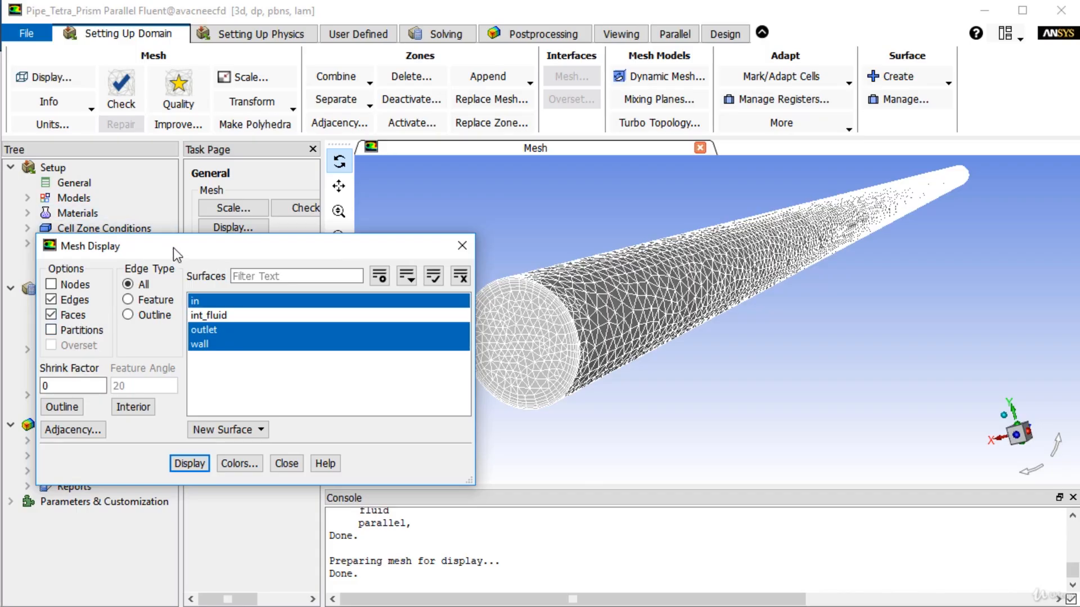
drag(174, 247, 542, 317)
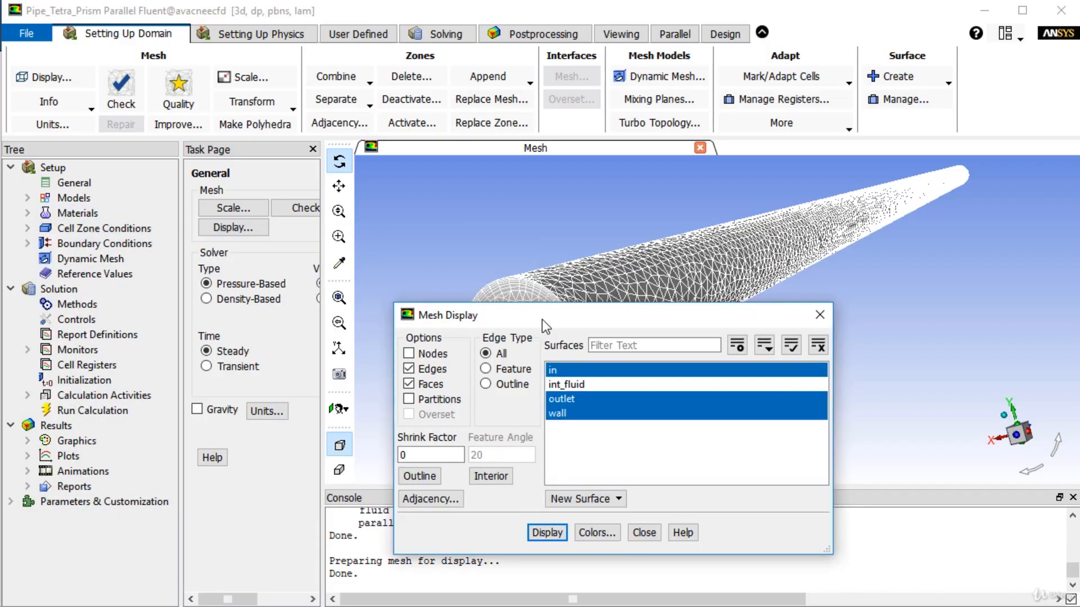
click(27, 243)
click(111, 262)
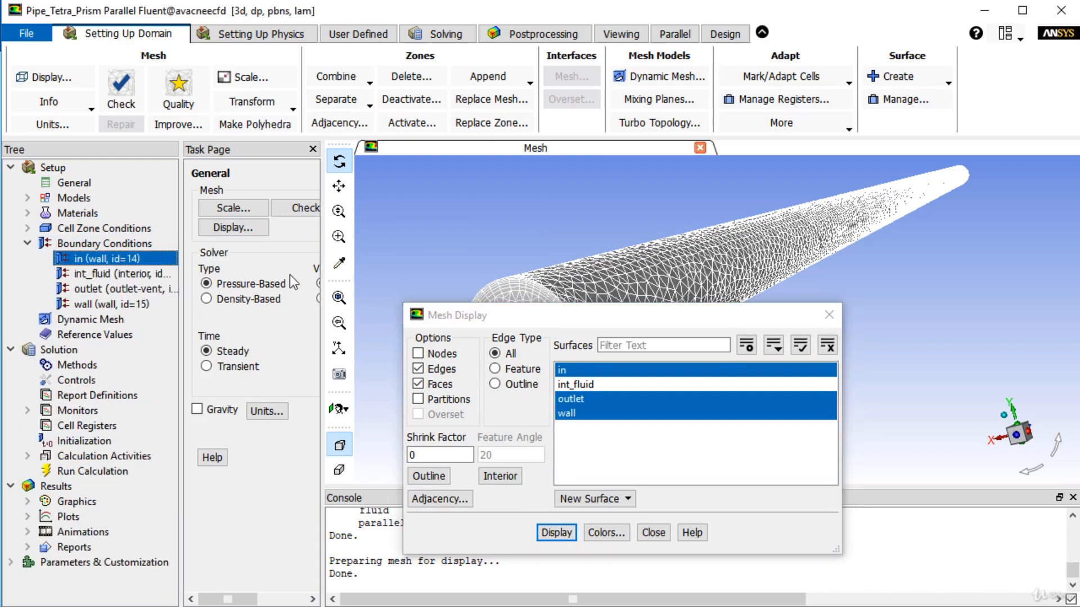
drag(323, 296, 414, 301)
double_click(110, 249)
click(207, 223)
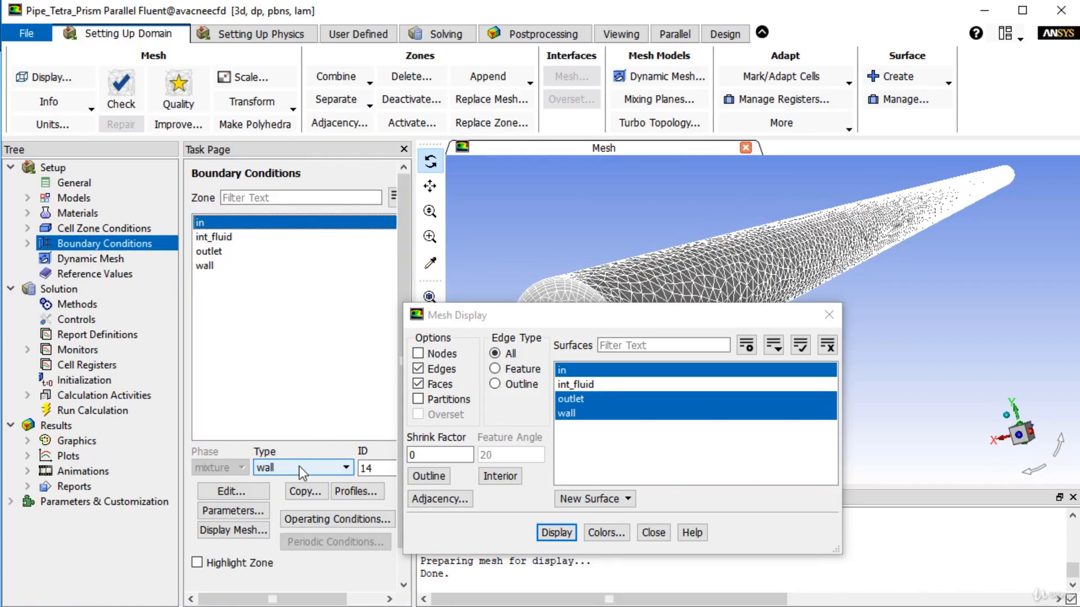
click(303, 467)
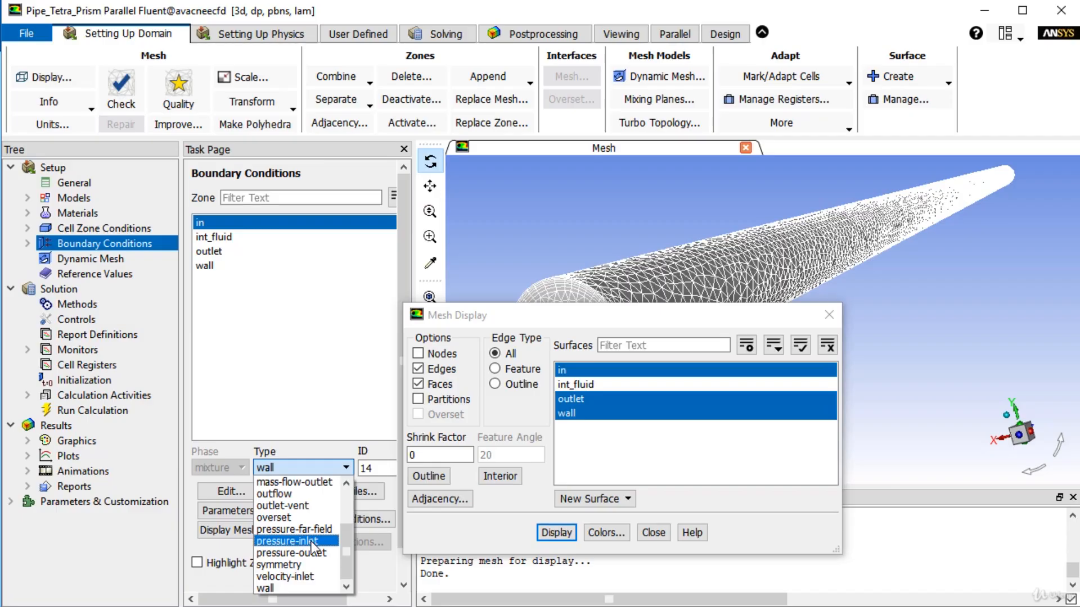
click(302, 575)
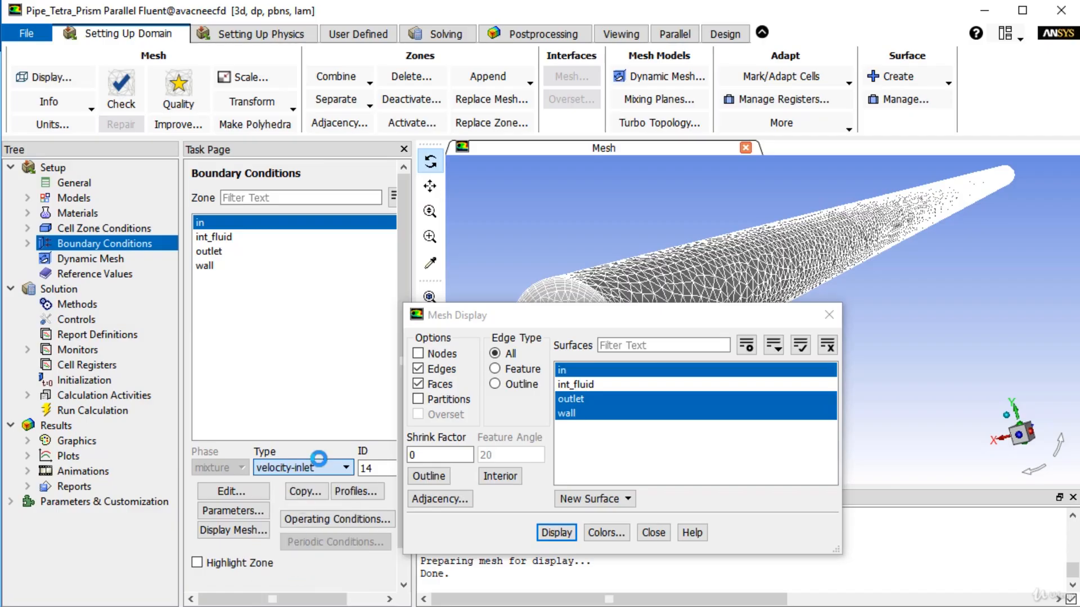
click(378, 498)
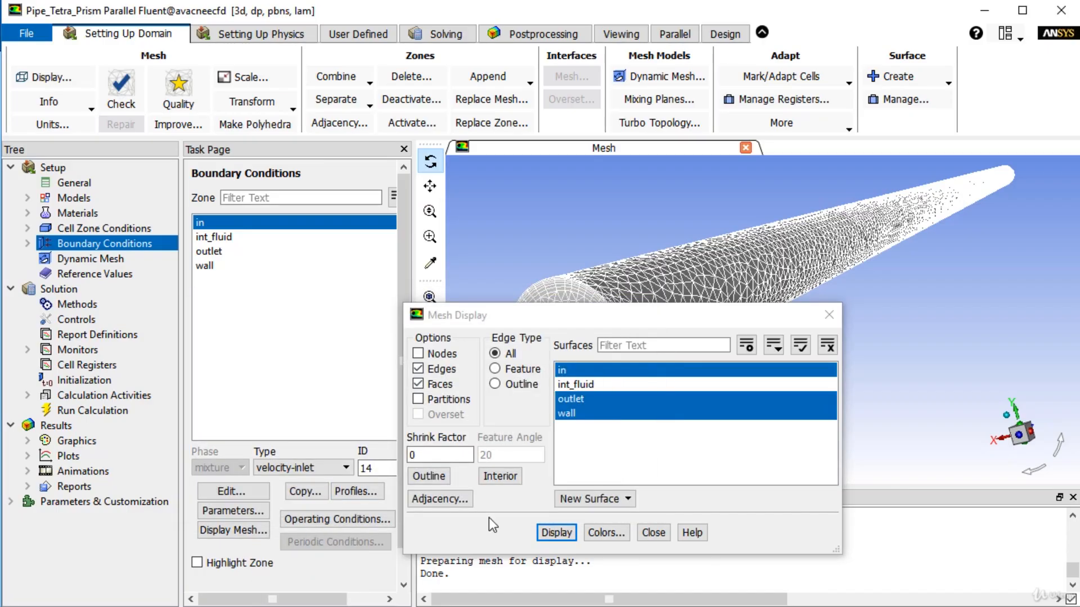
- Redisplay the in, outlet and wall surfaces to update the inlet's colour in the mesh view
click(548, 531)
drag(603, 316, 209, 314)
drag(569, 327, 602, 324)
middle_drag(565, 220, 727, 320)
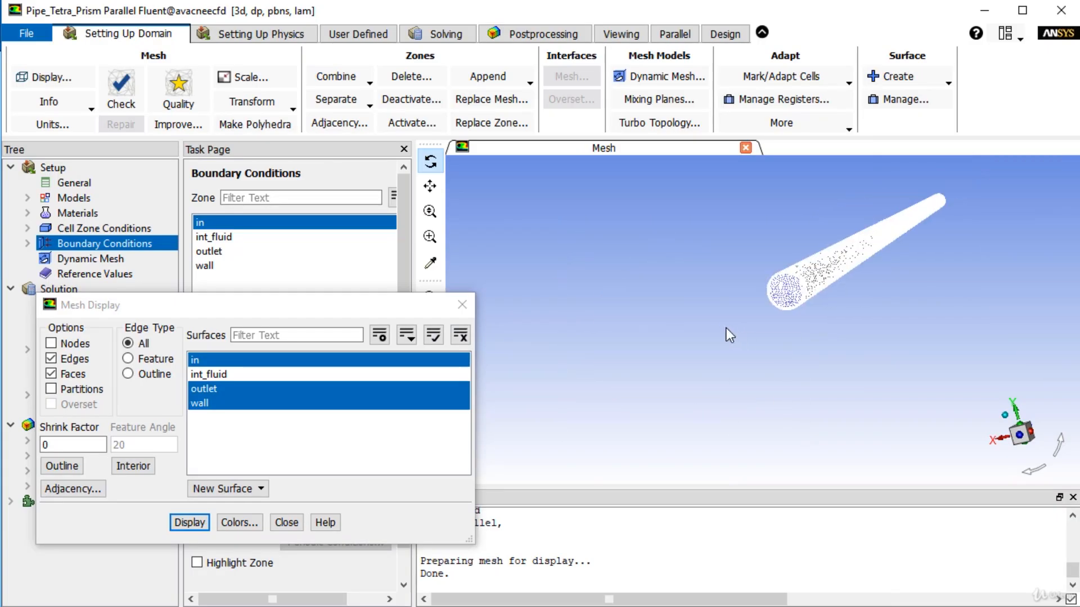
- Turn off faces in the mesh display and redraw the pipe with edges only
click(67, 375)
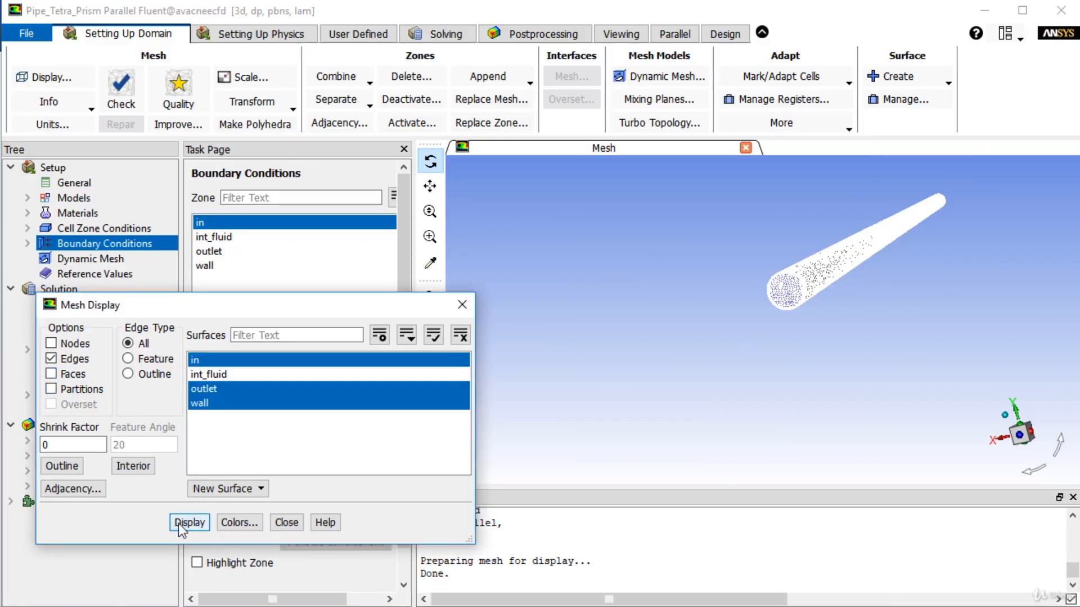
click(178, 524)
drag(745, 345, 718, 358)
middle_drag(636, 242, 854, 408)
middle_drag(639, 219, 769, 285)
middle_drag(633, 176, 886, 425)
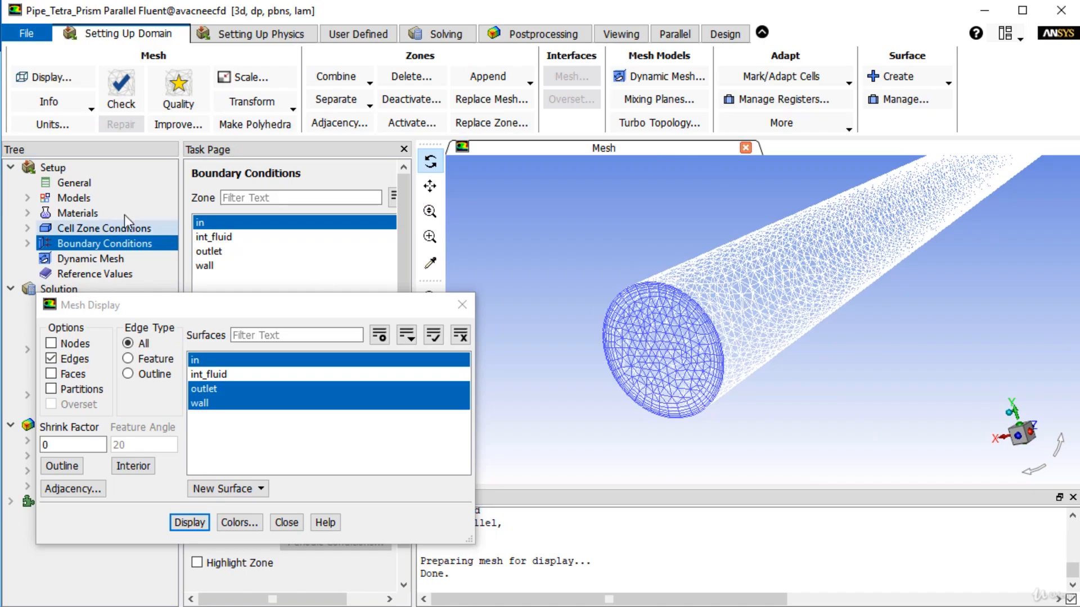
- Open the General setup page, report the mesh size and check the partition count in the console
click(70, 181)
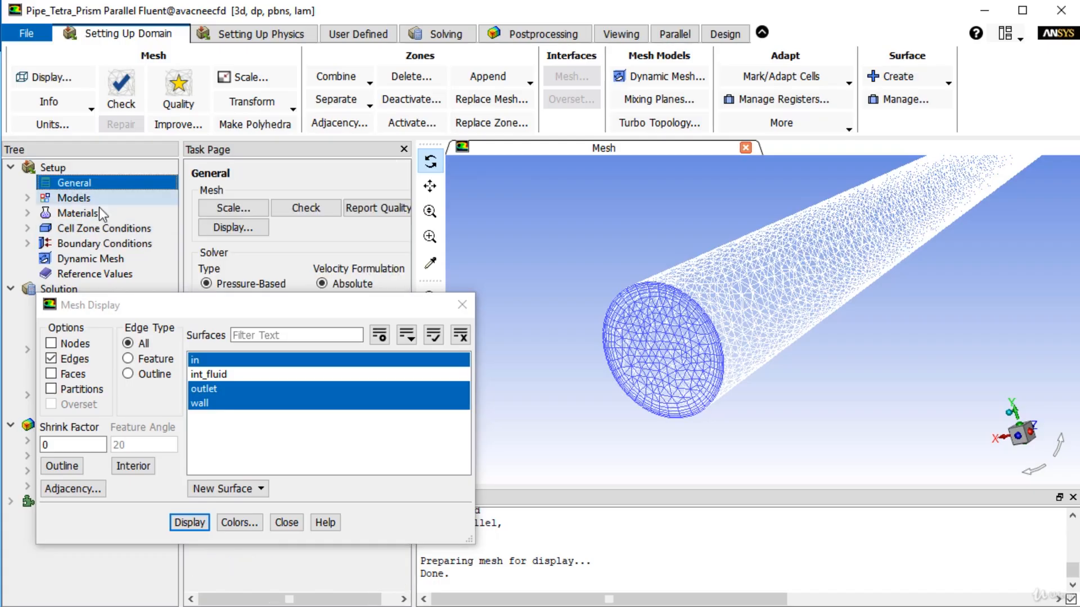
drag(193, 315, 576, 398)
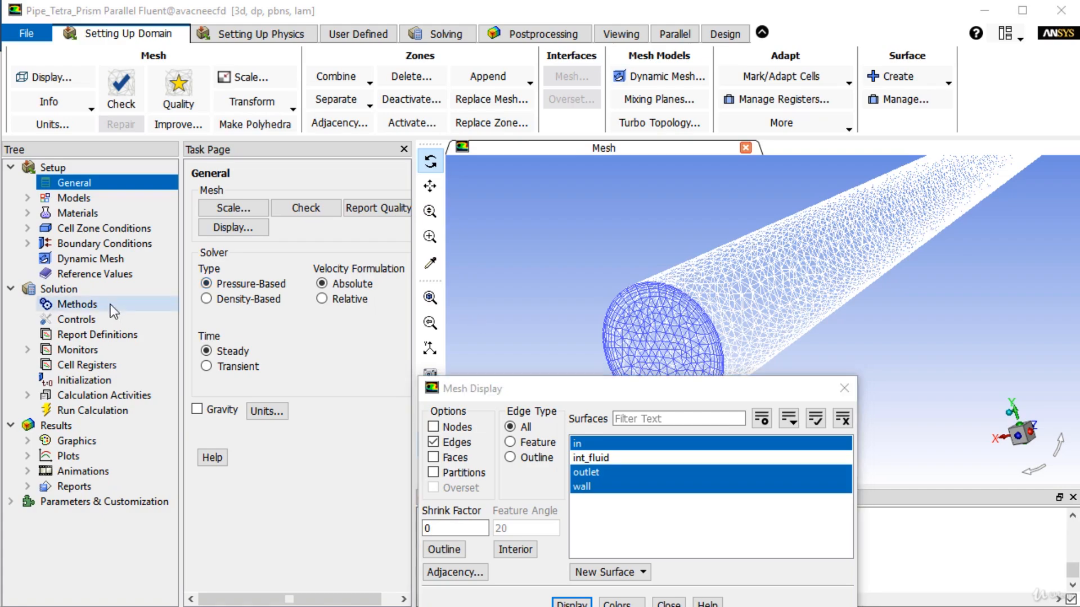
click(72, 103)
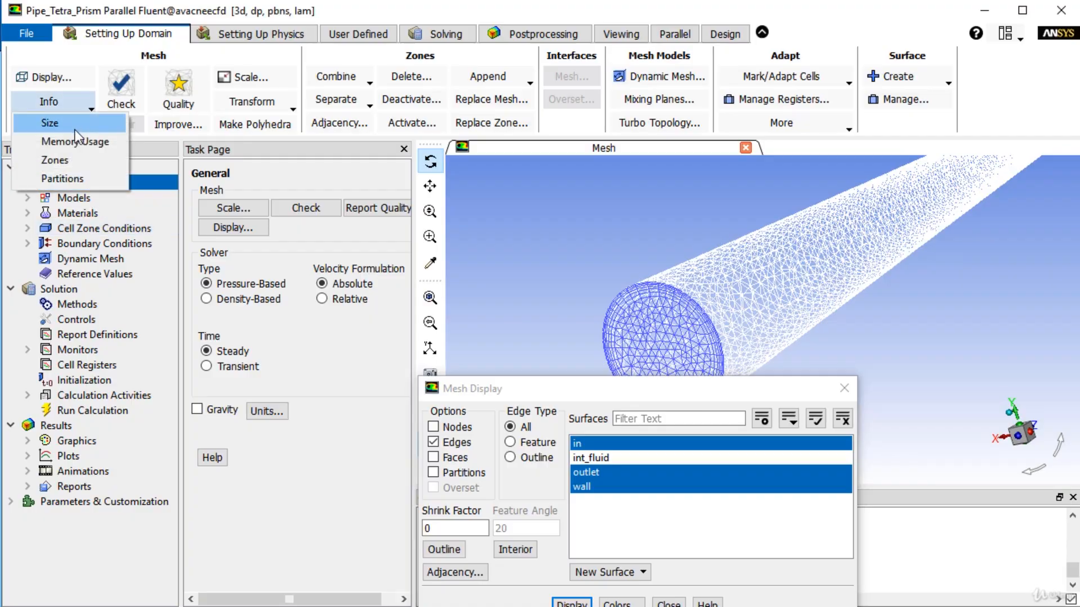
click(75, 129)
drag(502, 393, 163, 109)
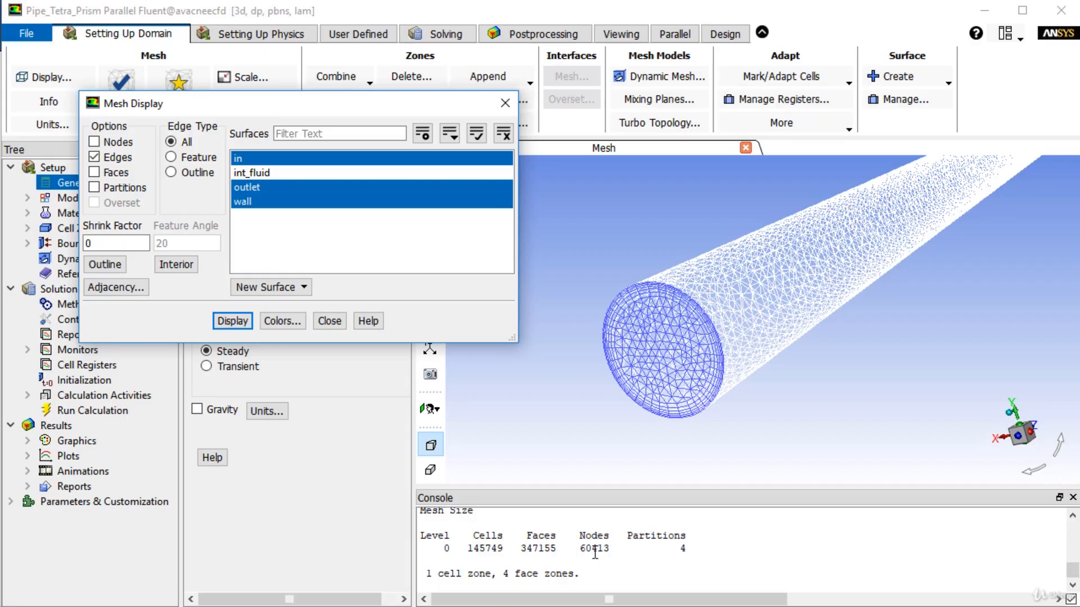
drag(679, 550, 692, 551)
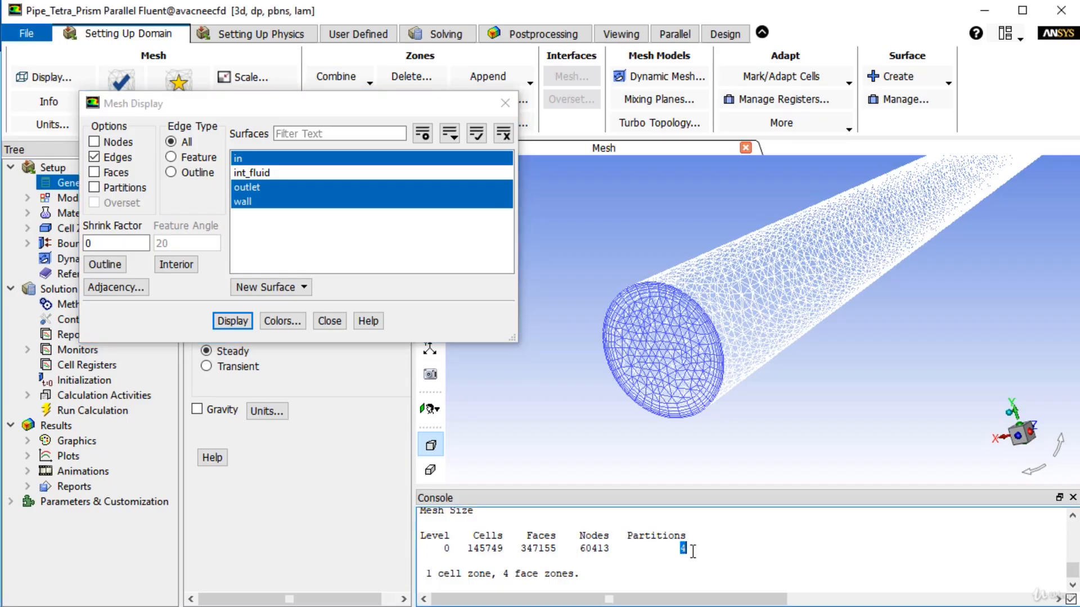
- Open the unit settings and review the available units for area, collision-rate and angle
drag(388, 103, 376, 250)
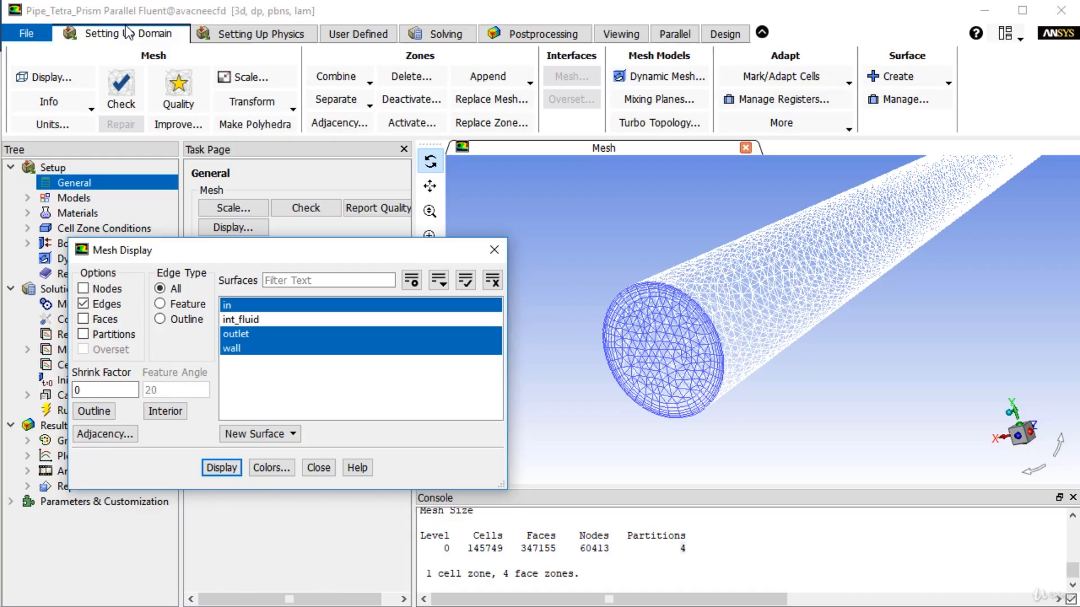
click(54, 124)
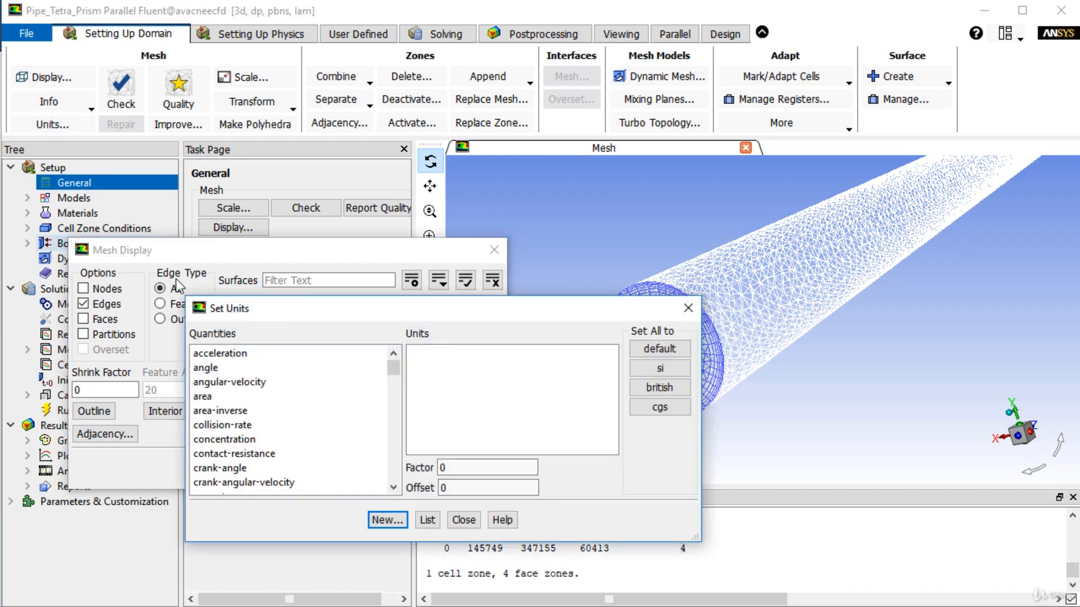
click(230, 398)
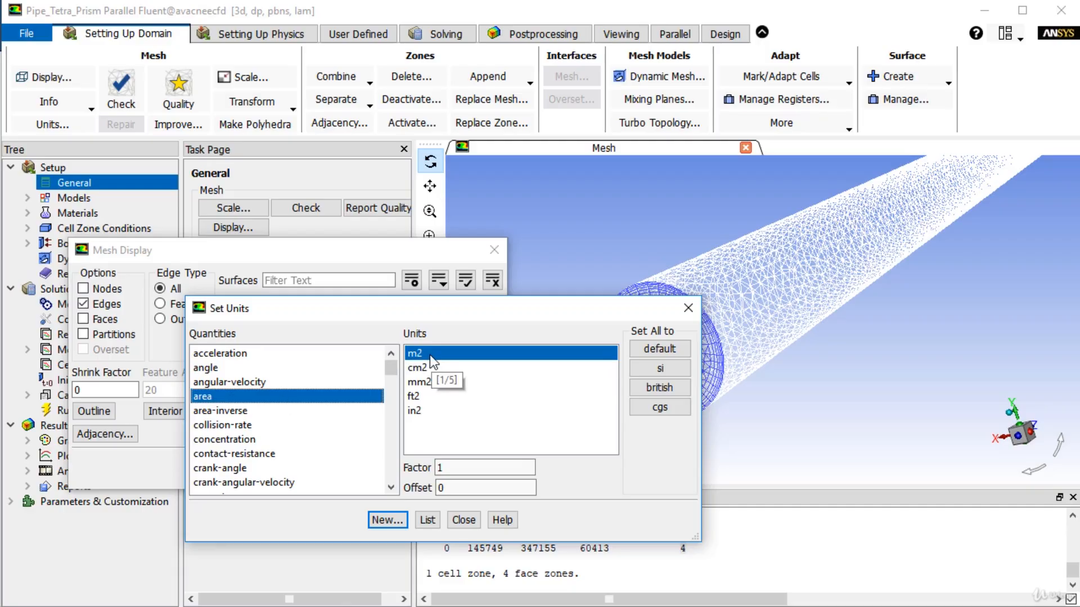
click(234, 422)
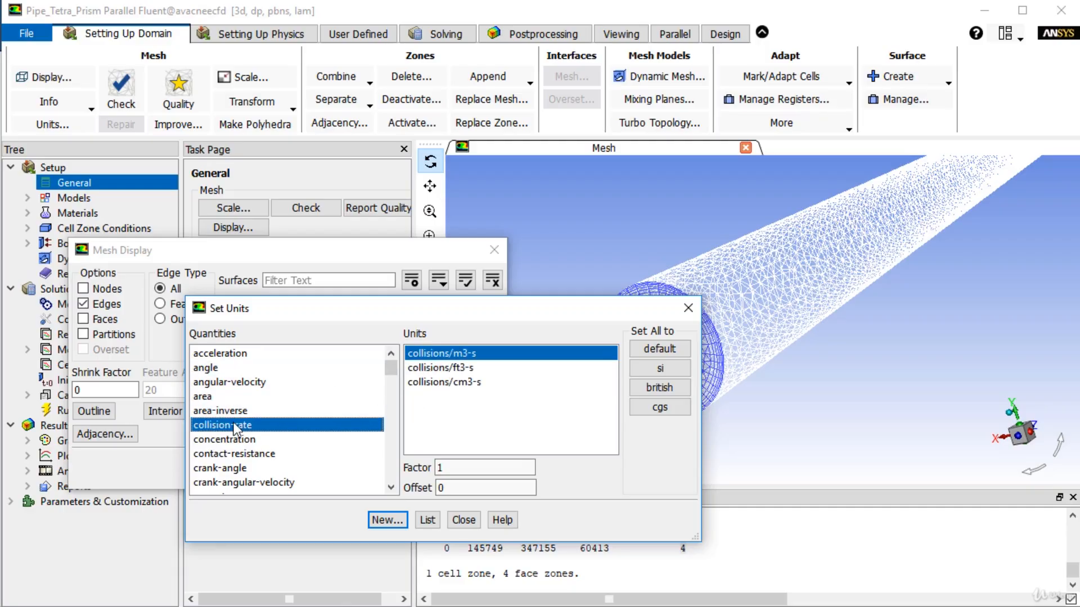
key(l)
key(i)
key(a)
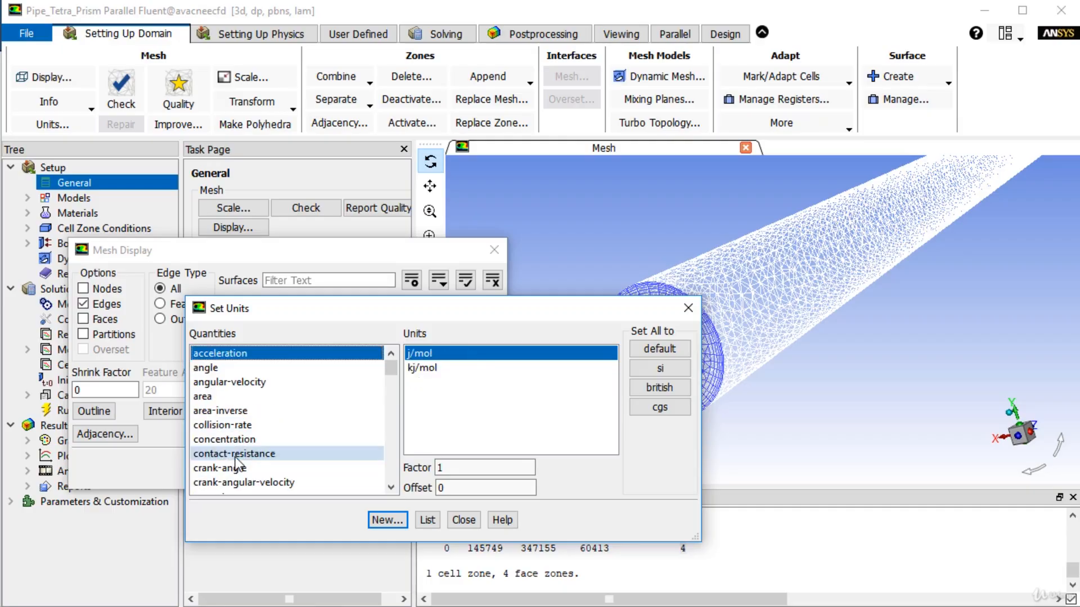
click(225, 369)
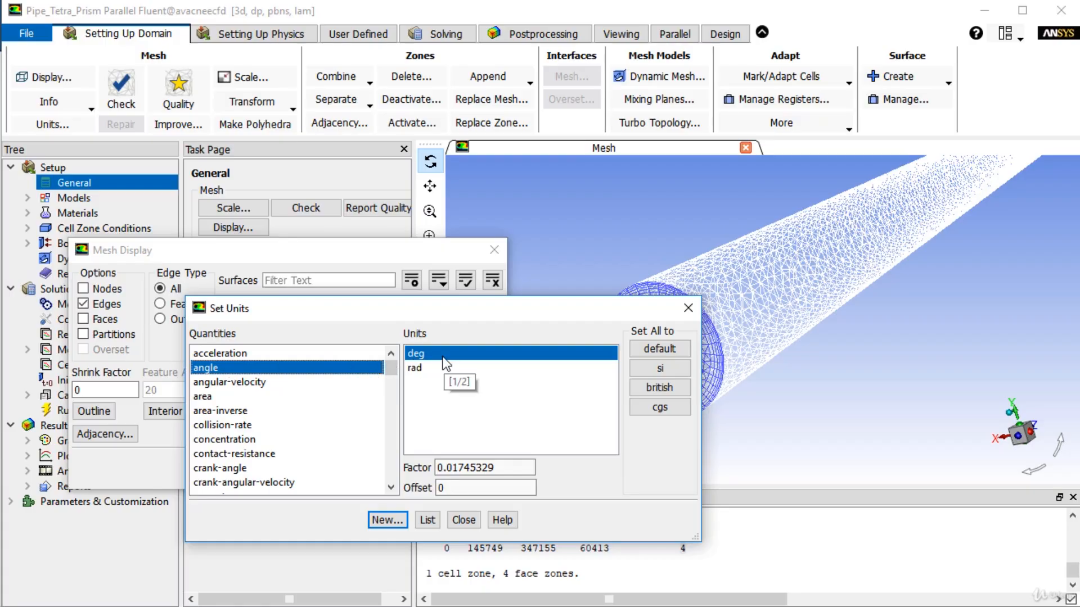
- Set the angular-velocity unit to rpm and close the unit settings
click(265, 384)
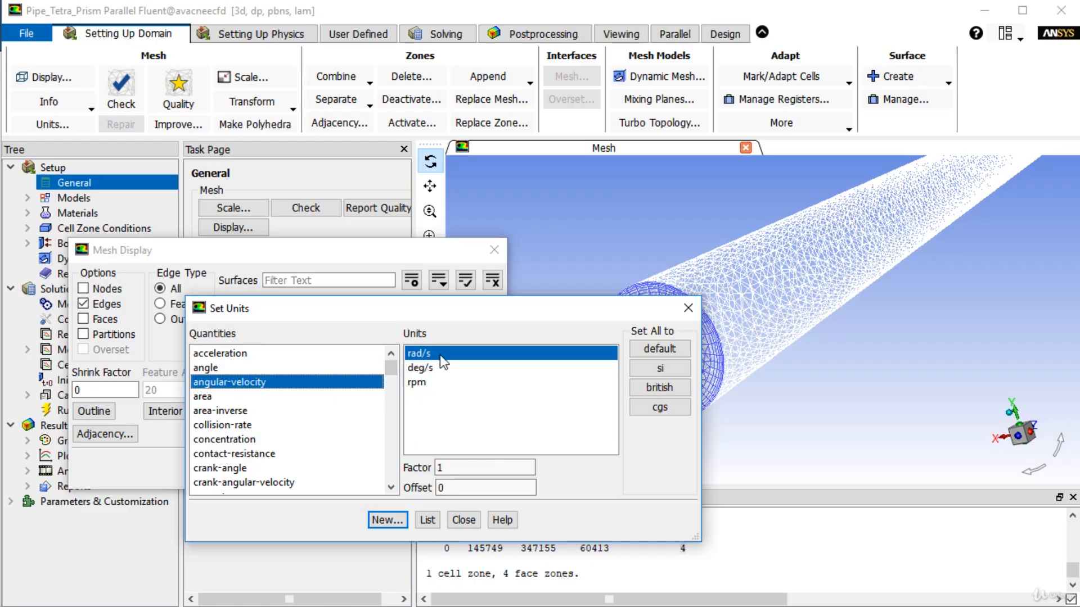
click(437, 385)
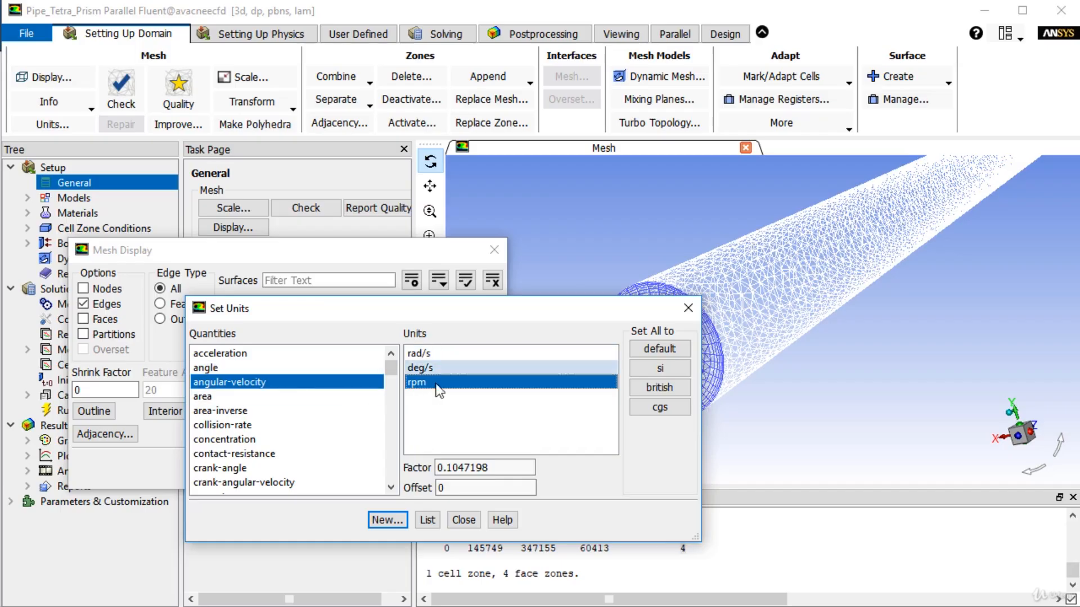
click(463, 522)
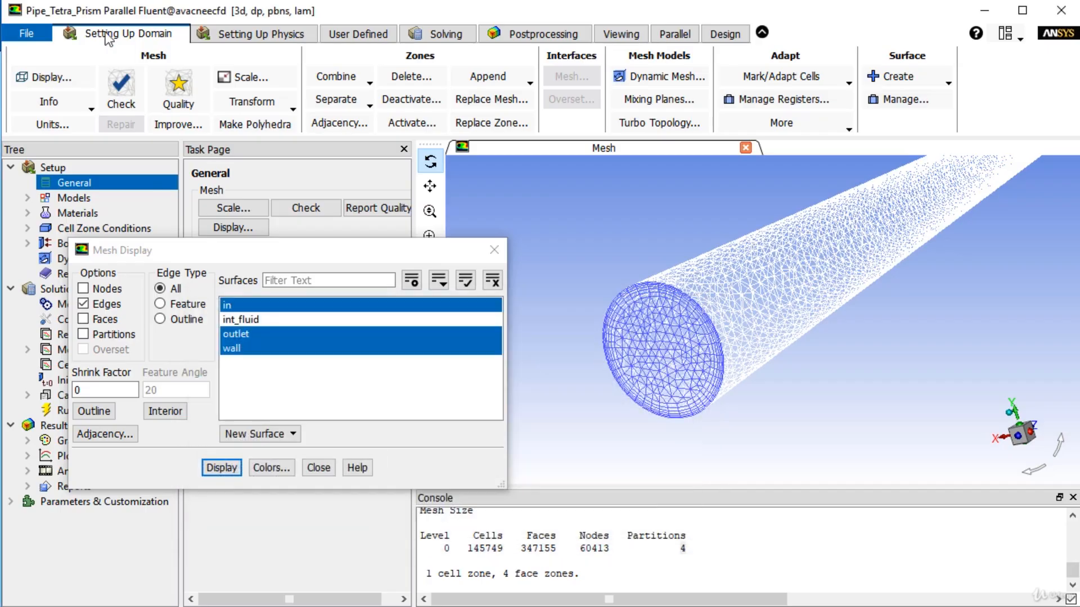
- Run the mesh check and review the domain extents and minimum cell volume in an enlarged console
click(113, 84)
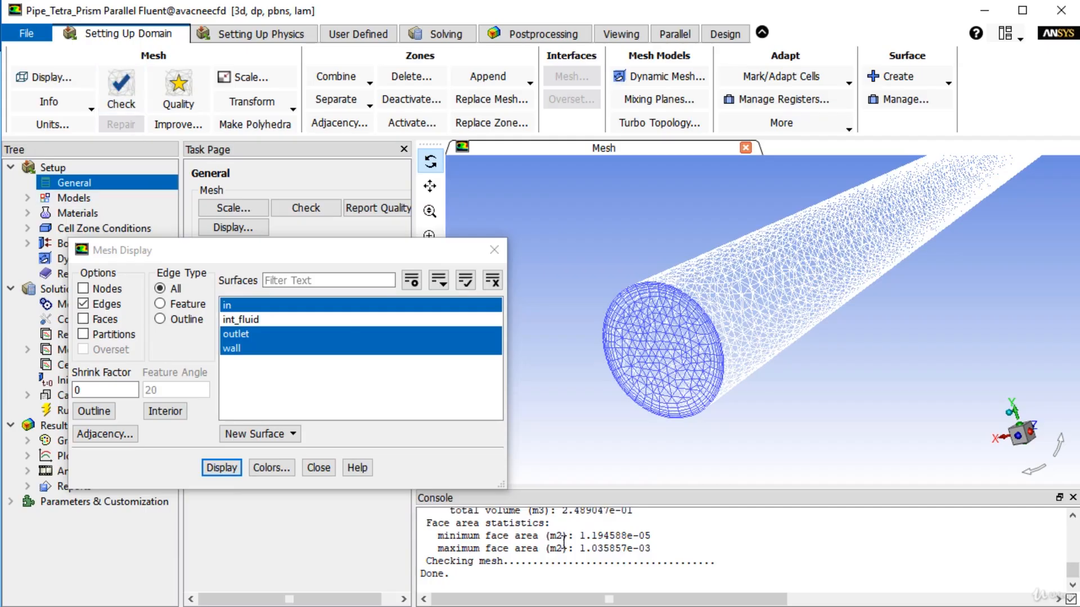
drag(618, 488, 622, 401)
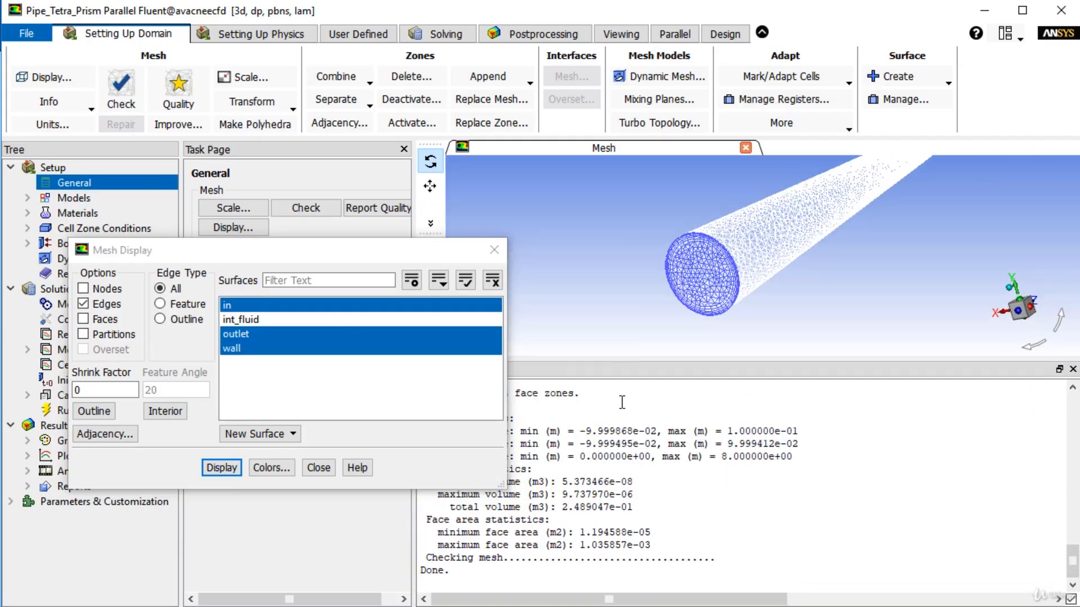
click(495, 250)
scroll(531, 429, up, 3)
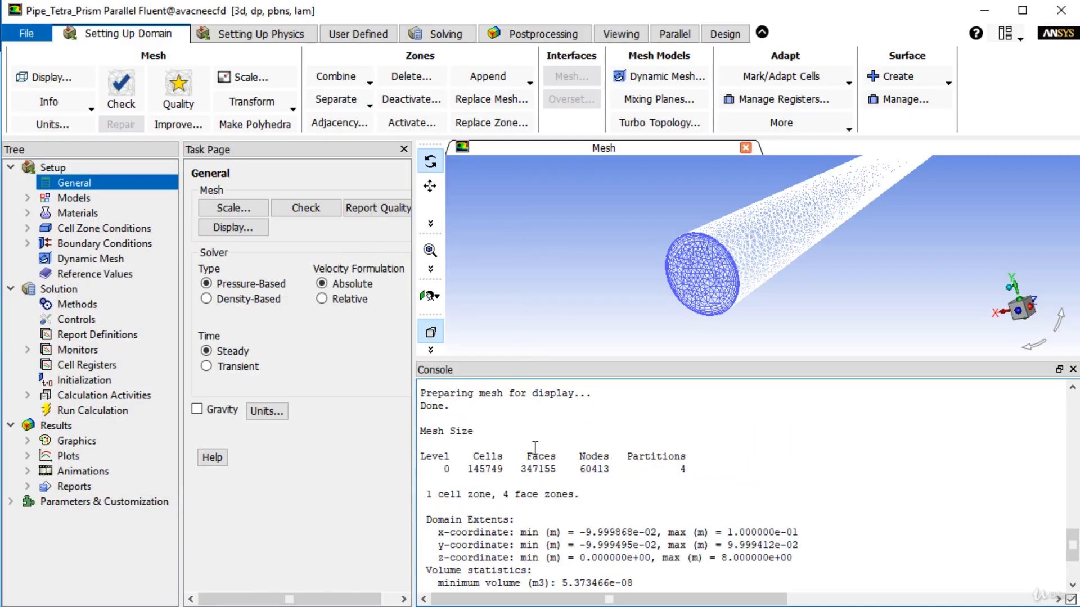
scroll(530, 444, down, 3)
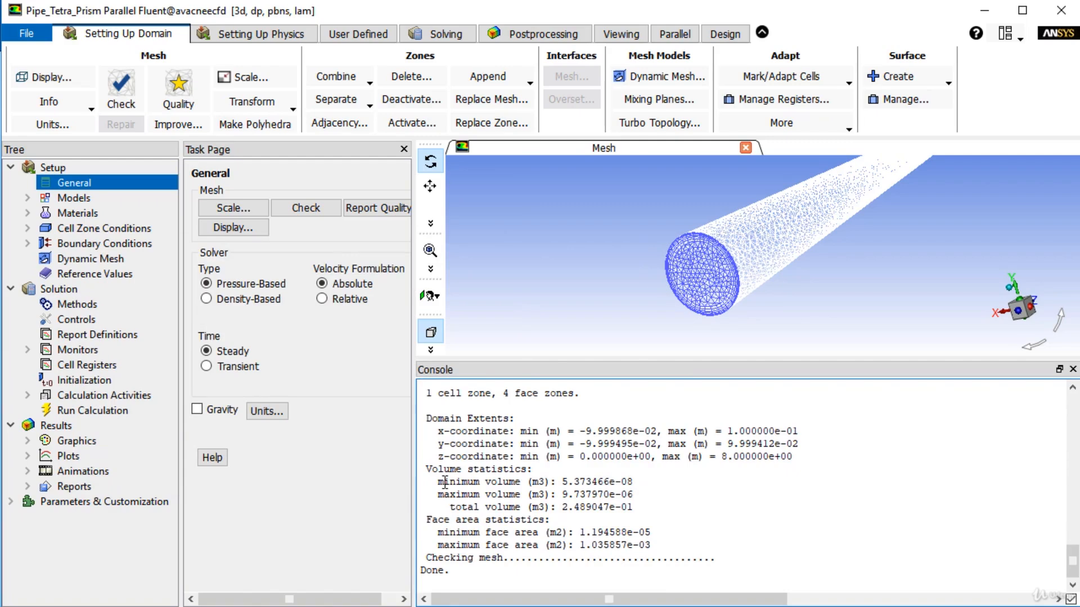
drag(433, 482, 639, 481)
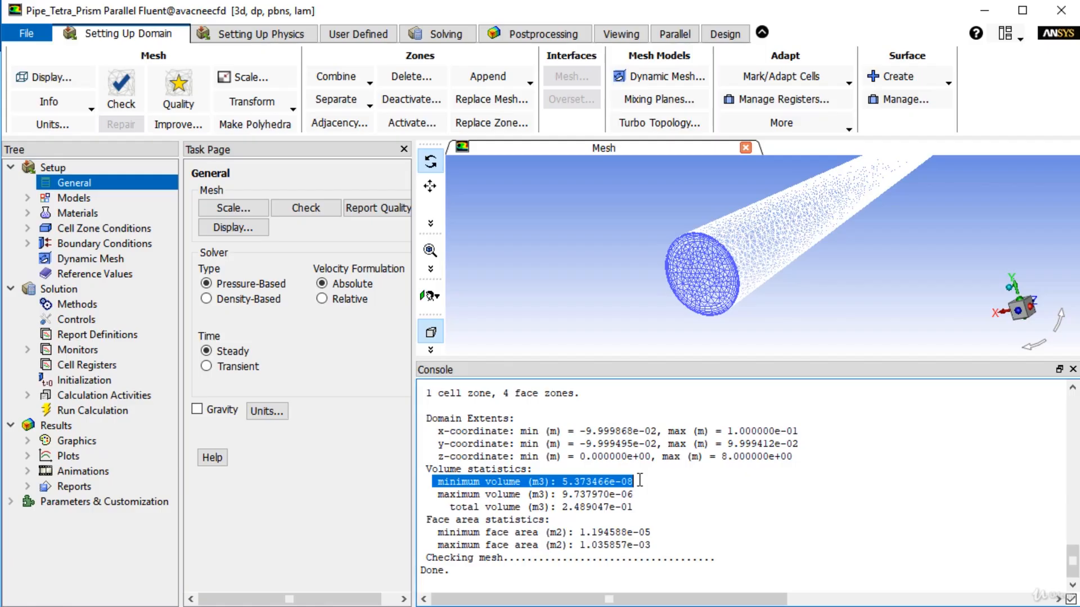
drag(718, 241, 707, 249)
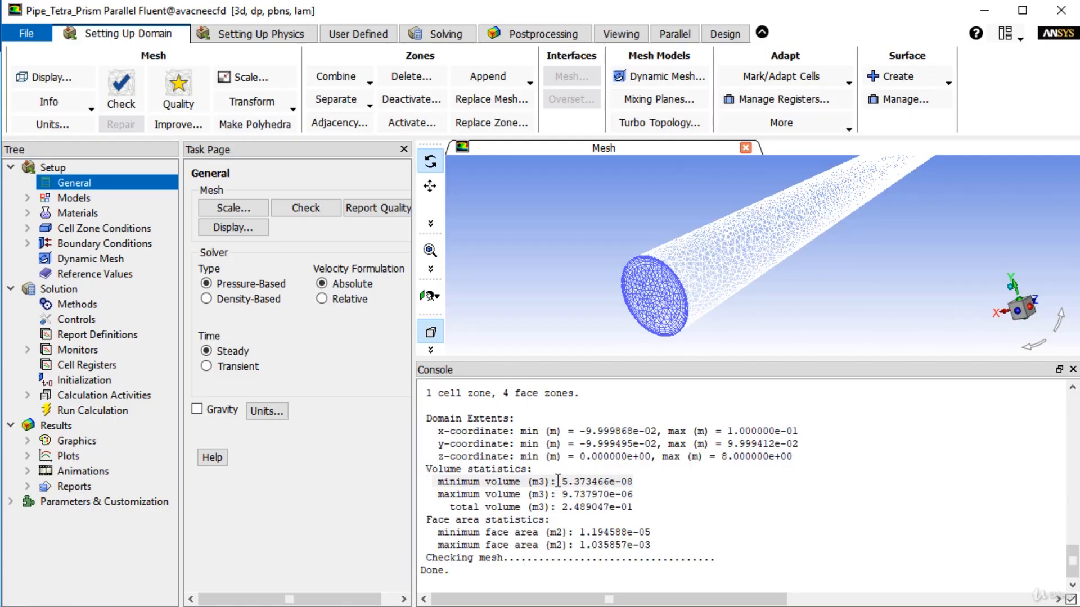
- Report the mesh quality and examine the maximum aspect ratio in the console
click(177, 91)
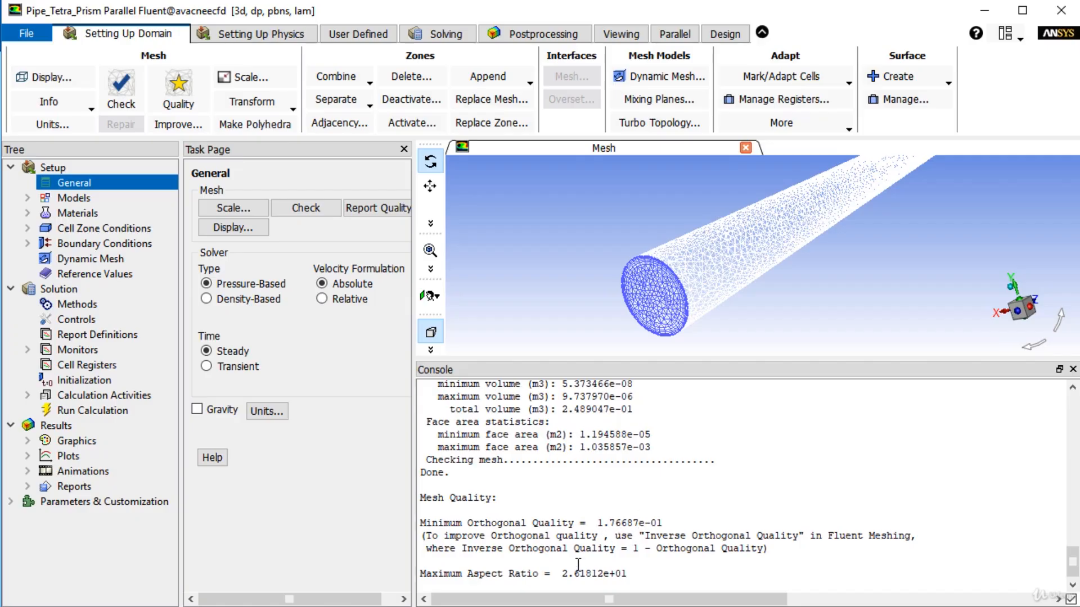
drag(559, 575, 629, 574)
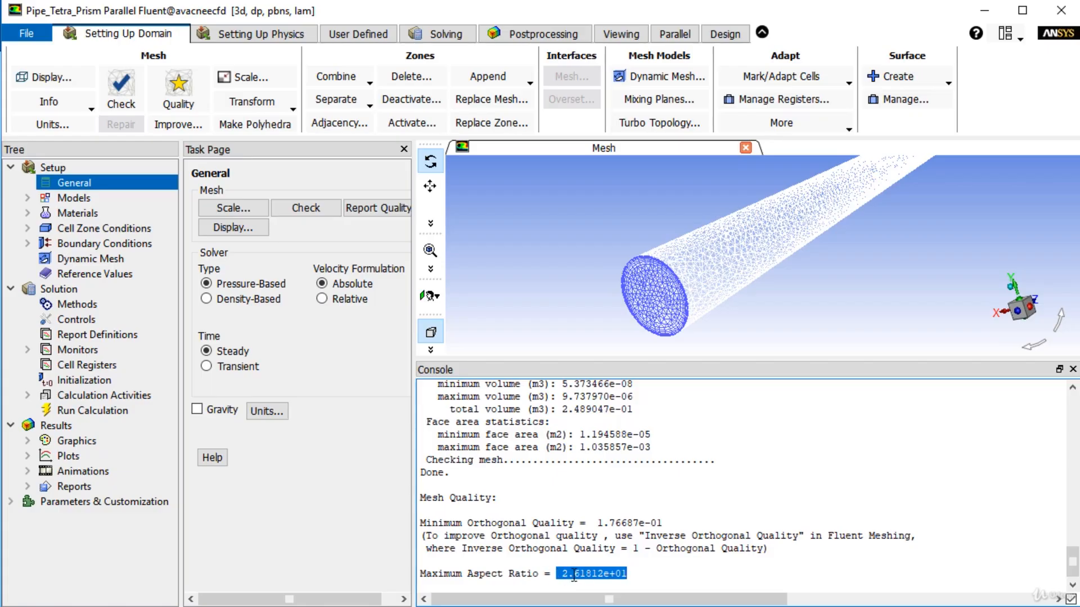
click(592, 574)
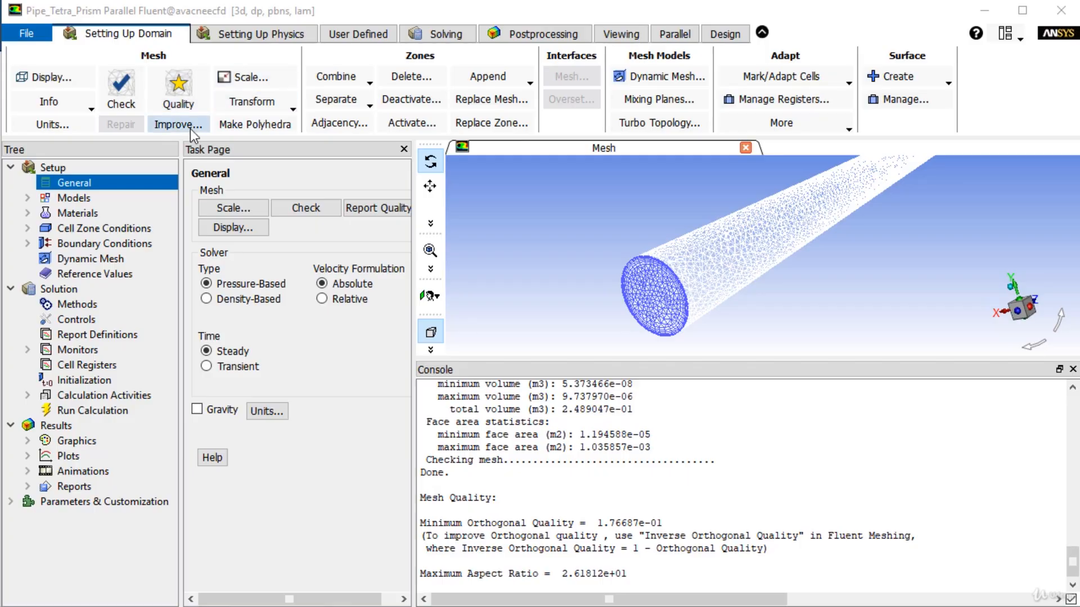
- Open the mesh scaling settings and choose inches as the unit the mesh was created in, using unit conversion
click(252, 77)
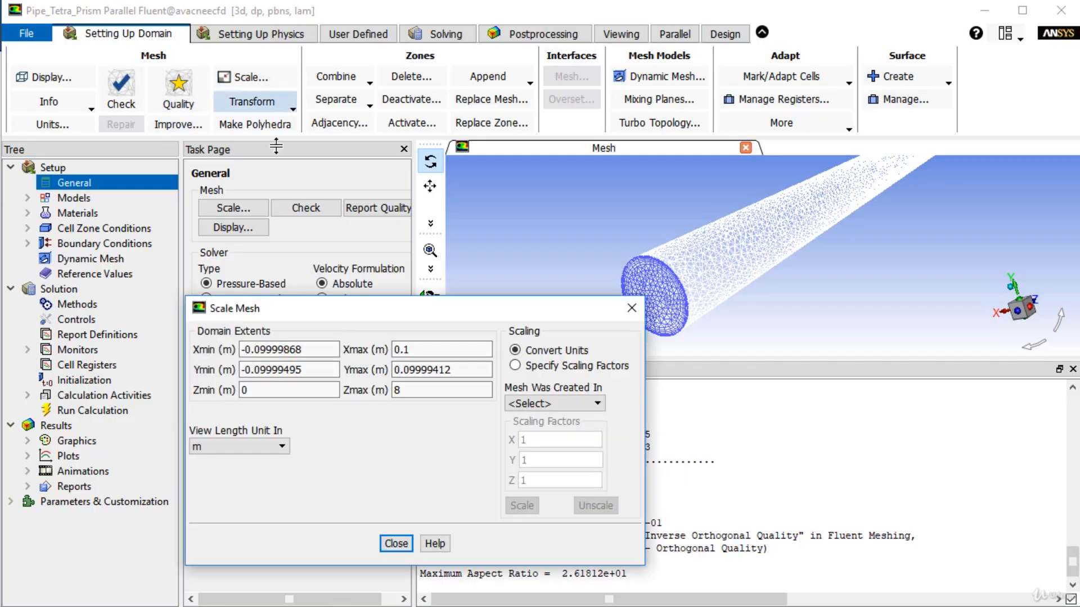
drag(494, 314, 373, 284)
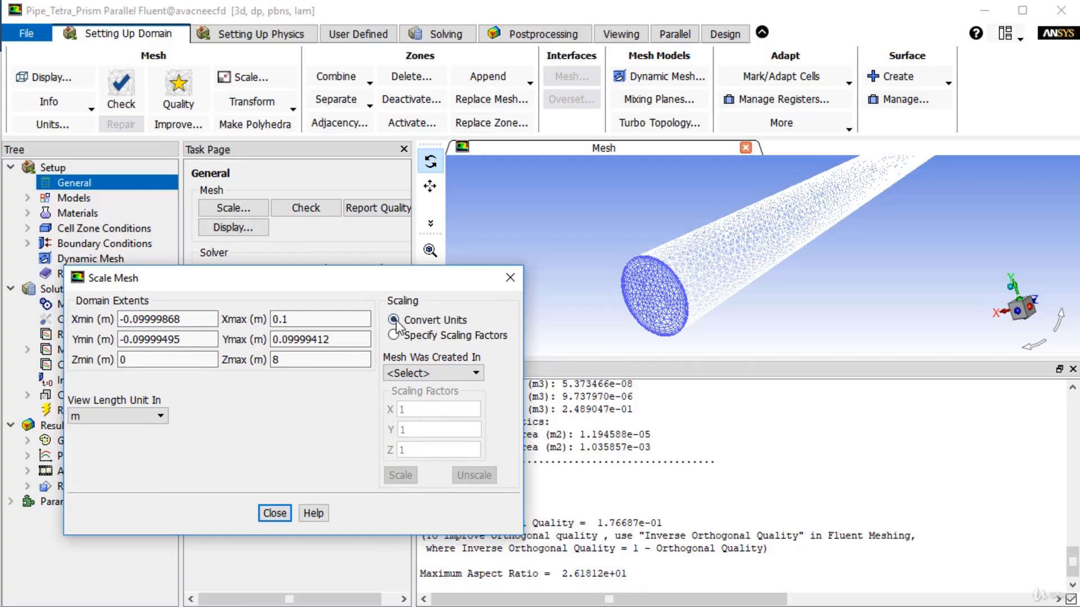
click(432, 373)
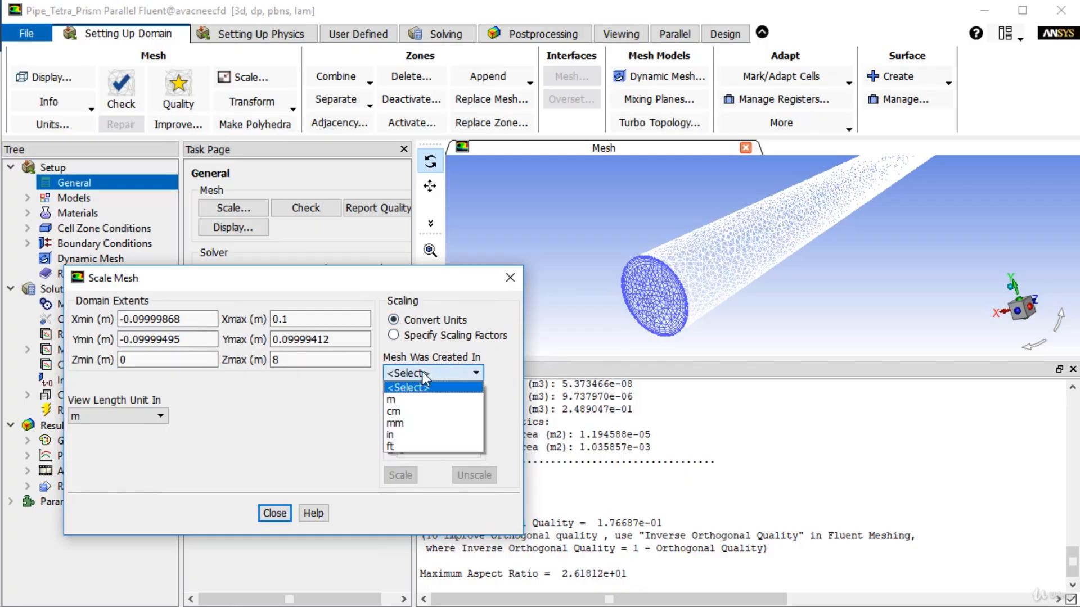
click(410, 432)
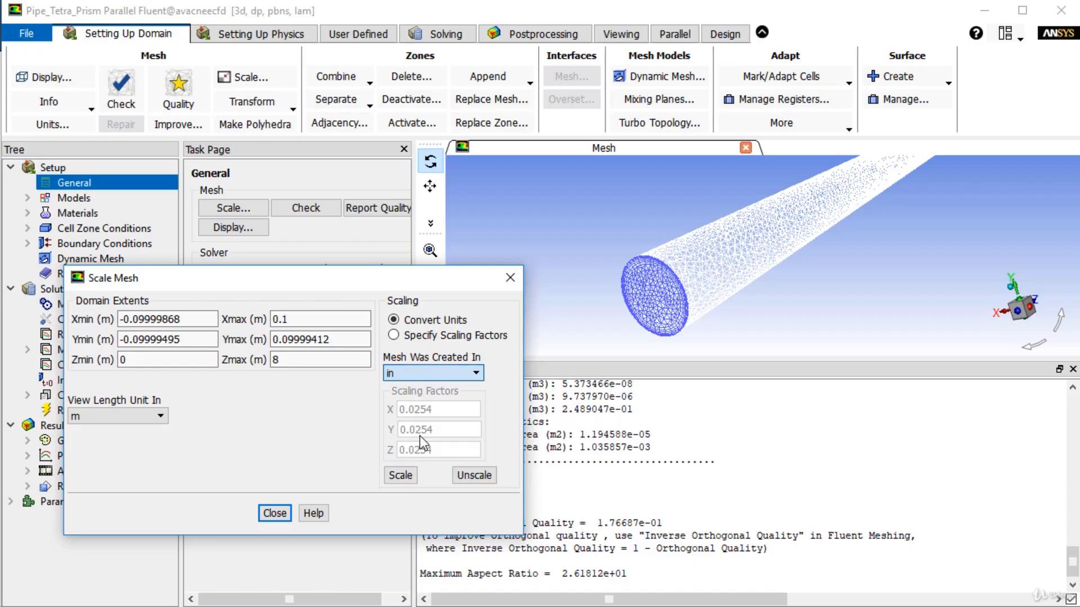